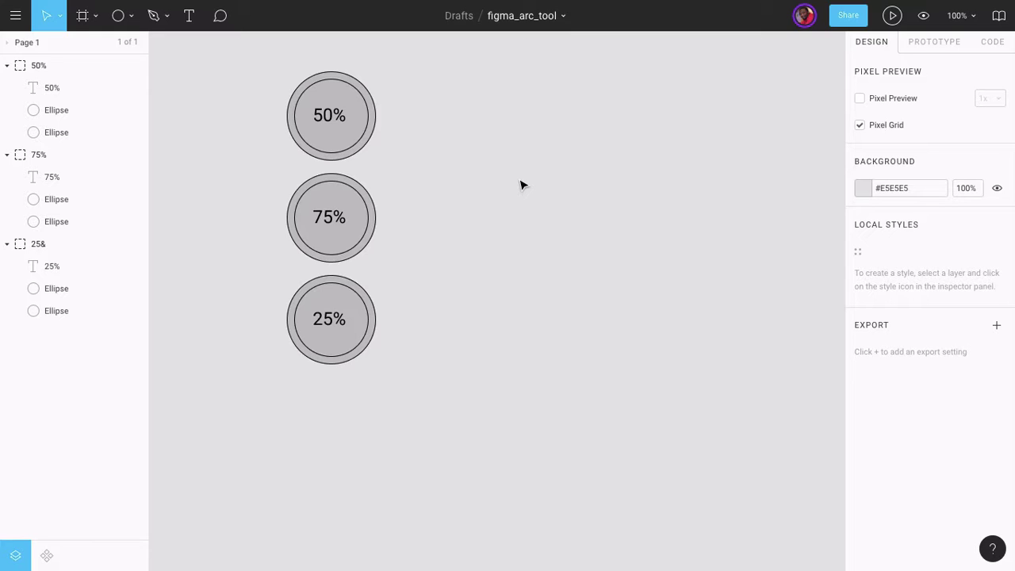
Step: Switch to the Ellipse tool with the O shortcut
key(o)
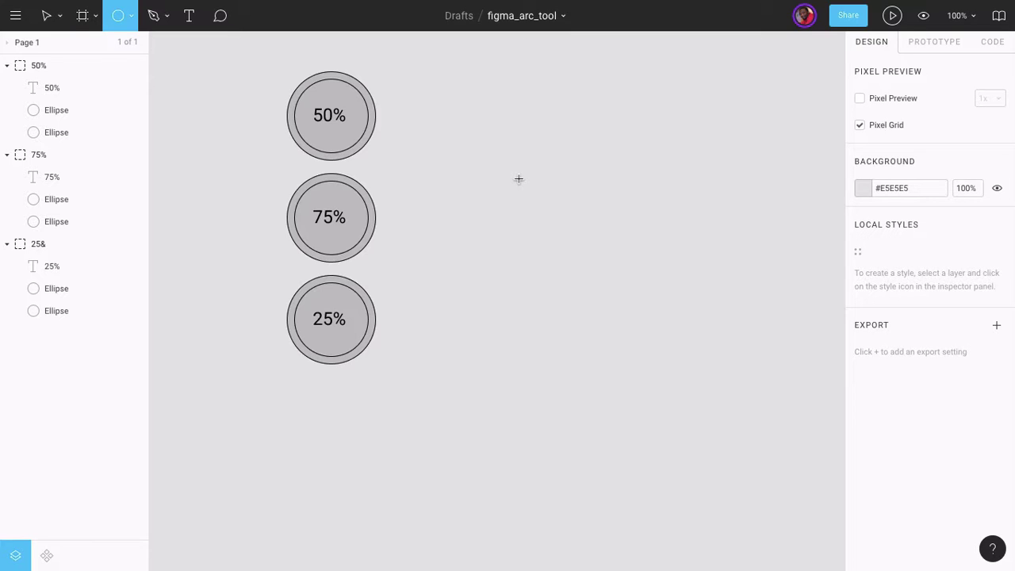
Step: Draw a 190×190 grey circle beside the labelled circles and select it
drag(519, 180, 659, 291)
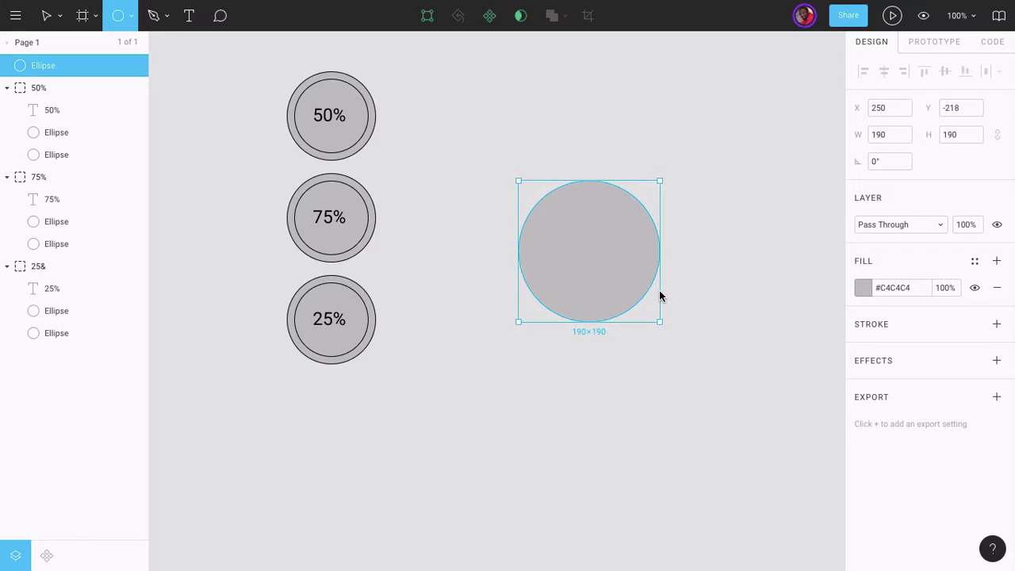
click(678, 320)
click(614, 305)
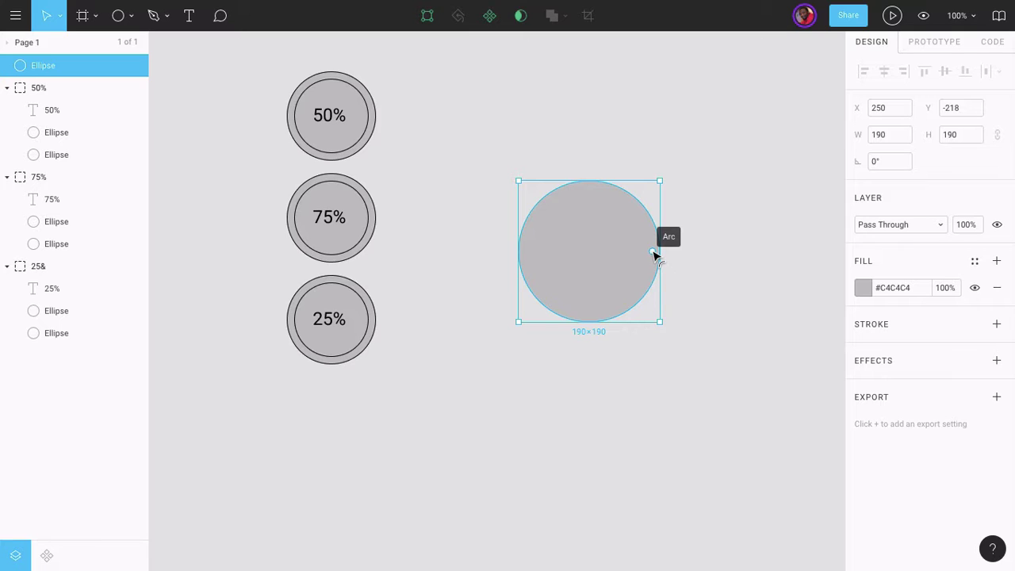
Step: Adjust the circle's arc sweep and inner ratio so it becomes a ring with a small wedge gap
drag(653, 254, 651, 279)
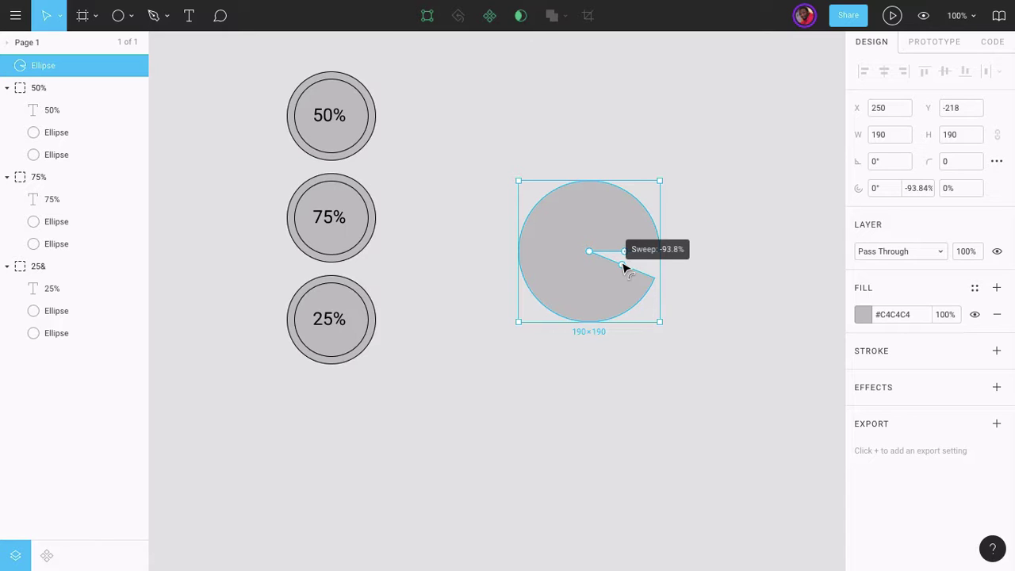
drag(624, 268, 523, 252)
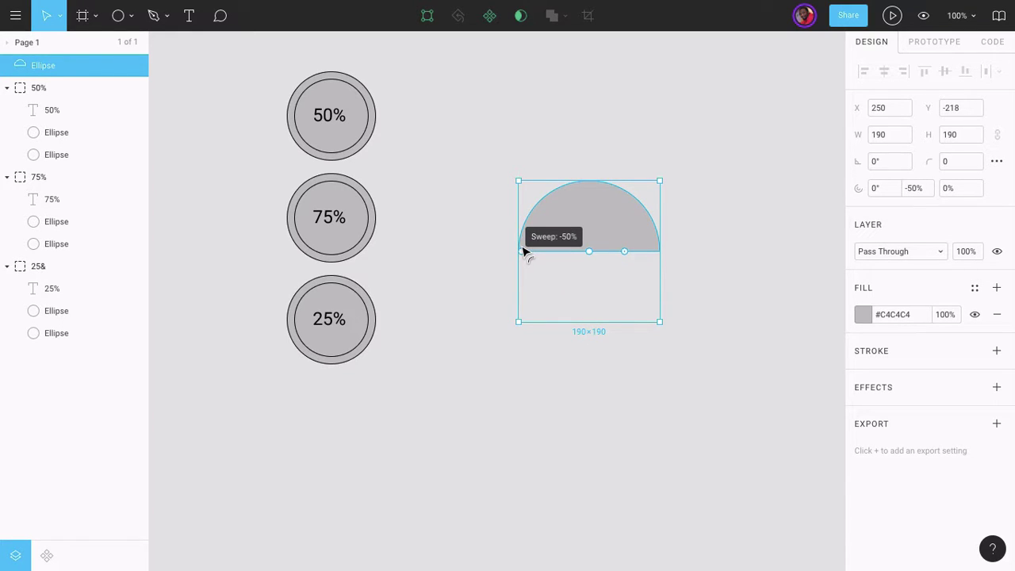
drag(523, 252, 591, 296)
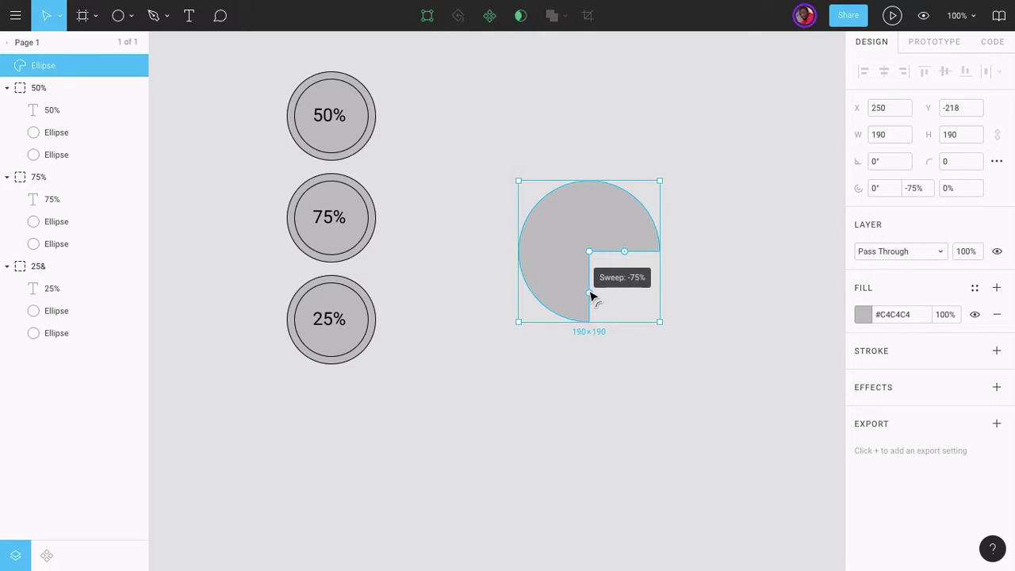
drag(591, 296, 633, 275)
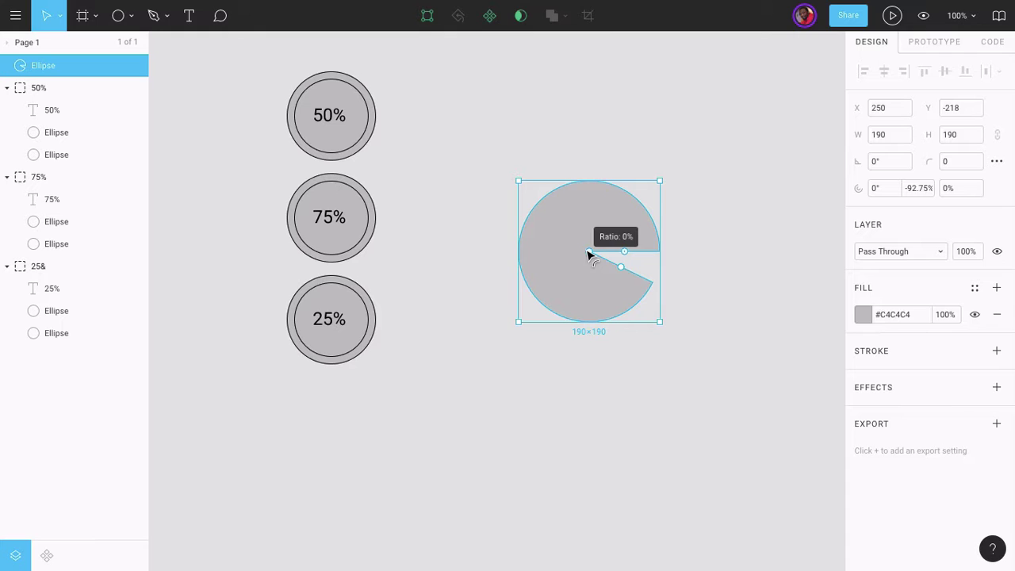
drag(588, 254, 562, 248)
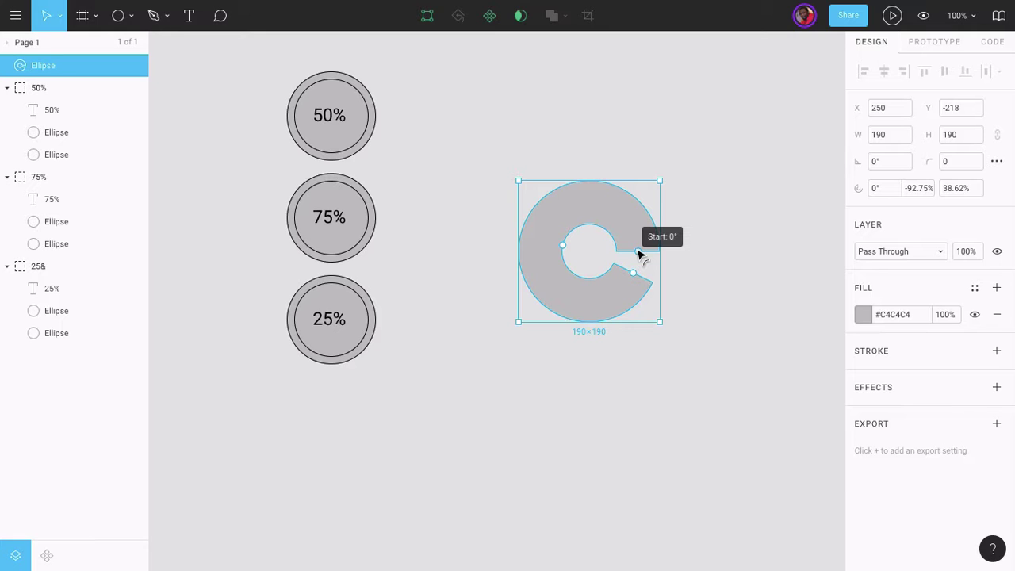
Step: Try rotating the ring's start to -55.55° and enlarging its hole to 39.2%, then delete it
drag(639, 254, 586, 204)
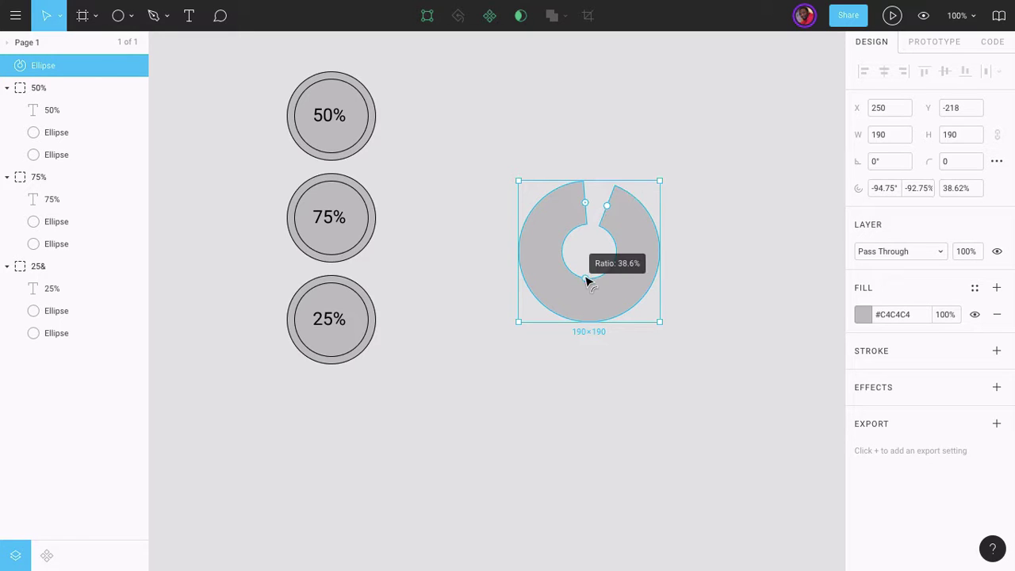
mouse_move(588, 281)
mouse_down()
mouse_move(587, 256)
mouse_move(584, 310)
mouse_move(584, 278)
mouse_up()
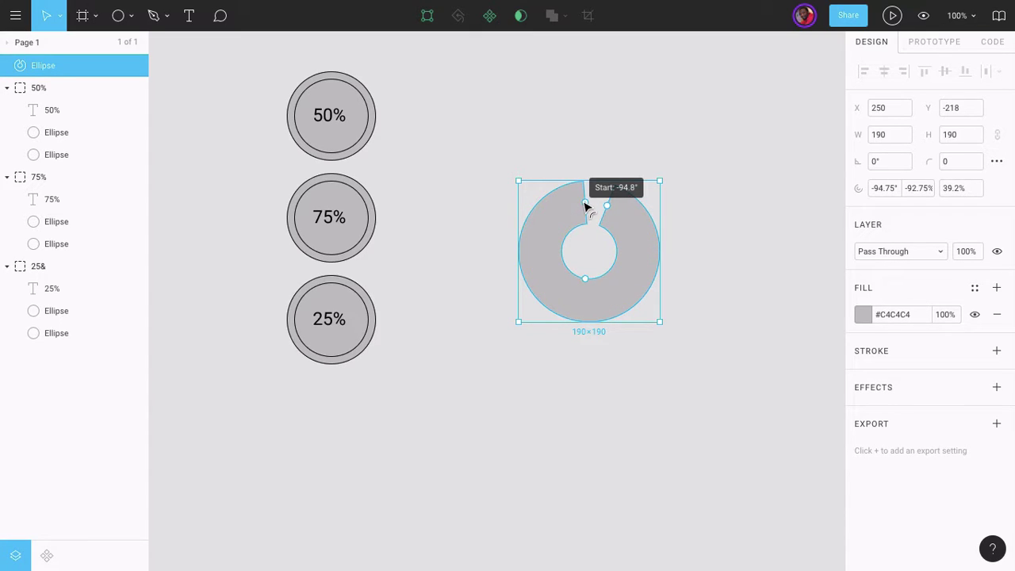
drag(585, 206, 623, 208)
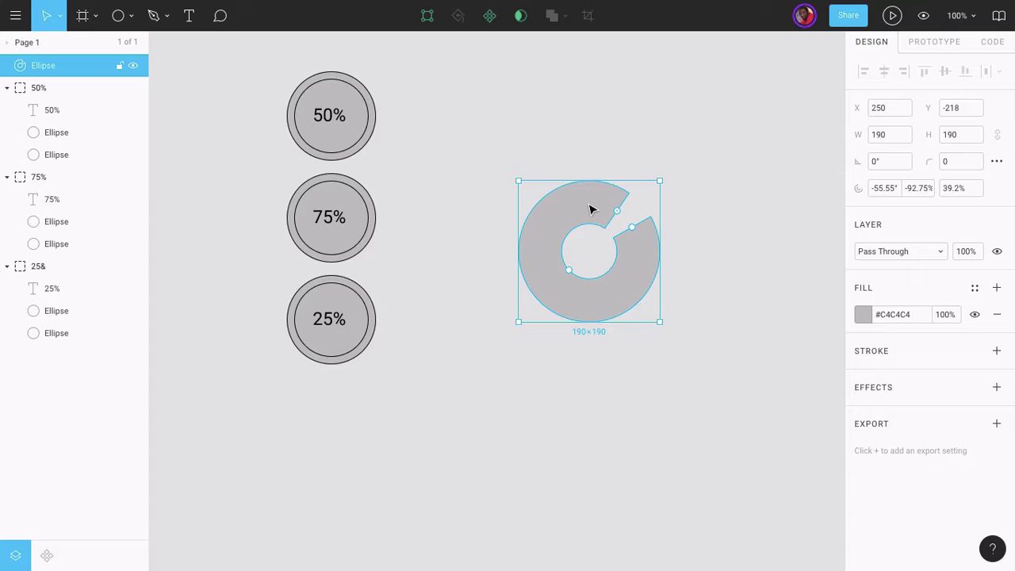
key(Delete)
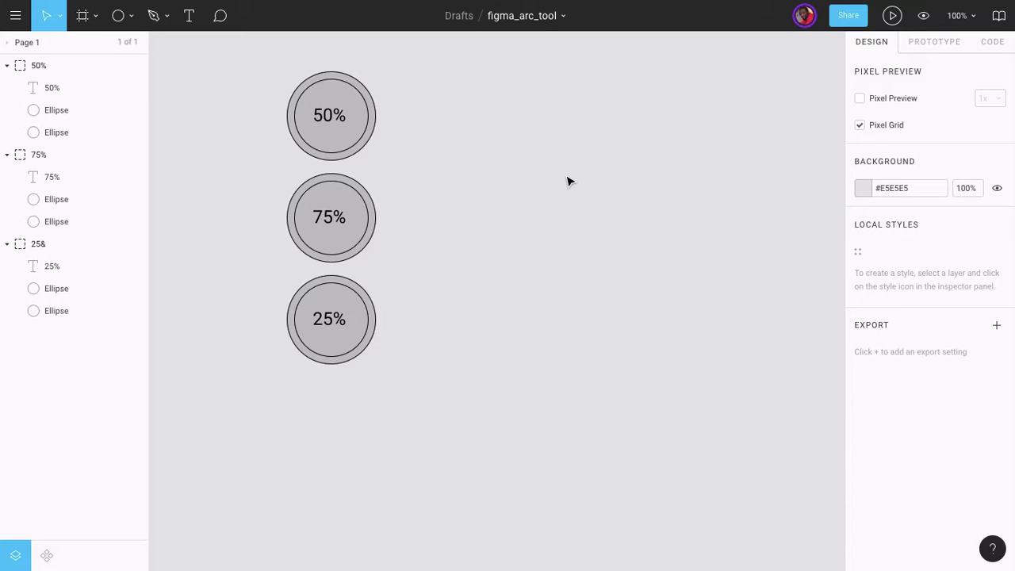
Step: Draw a new ellipse and resize it to 120×120 with width and height locked
key(o)
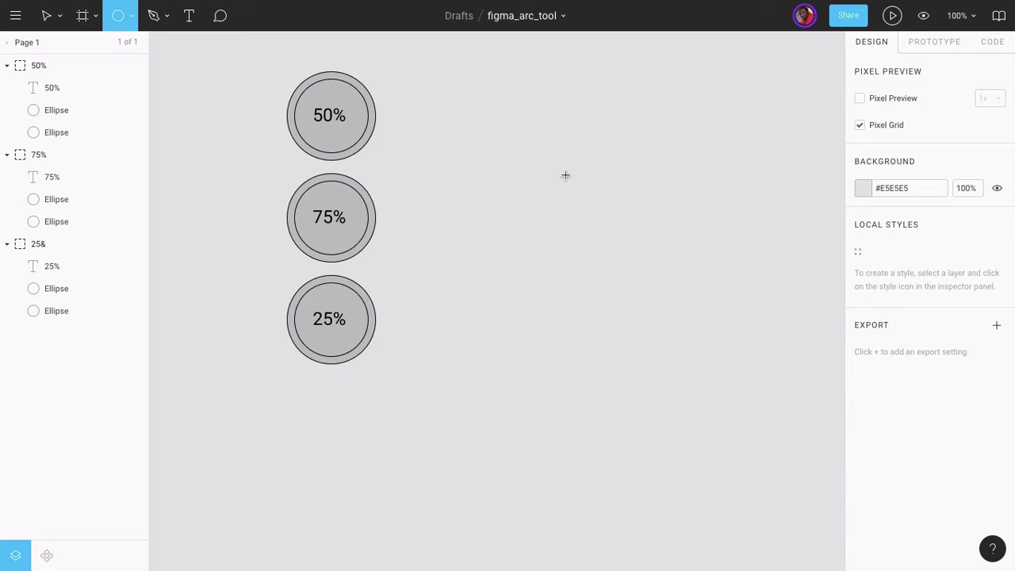
drag(566, 176, 676, 303)
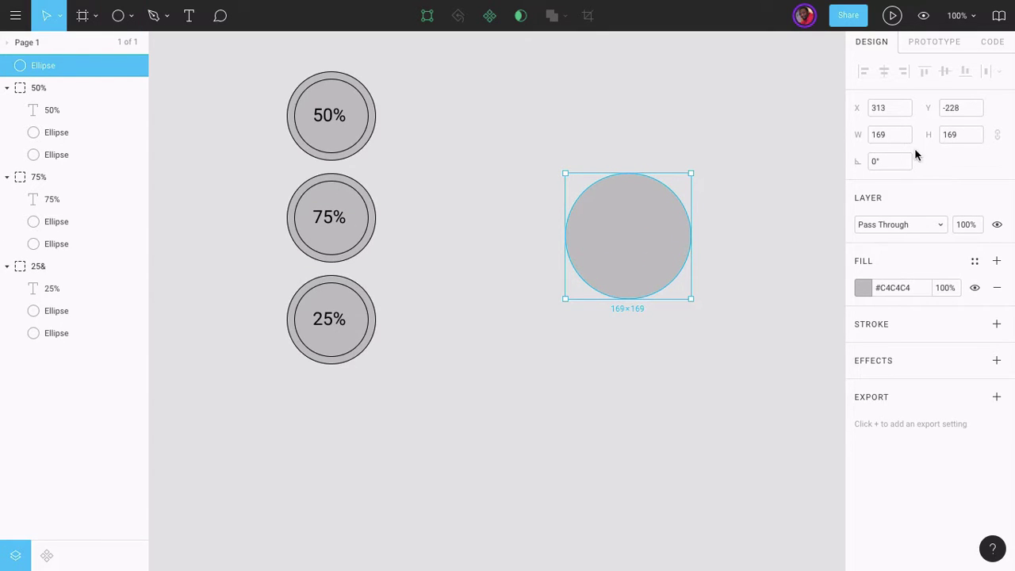
click(998, 135)
click(891, 131)
text(120)
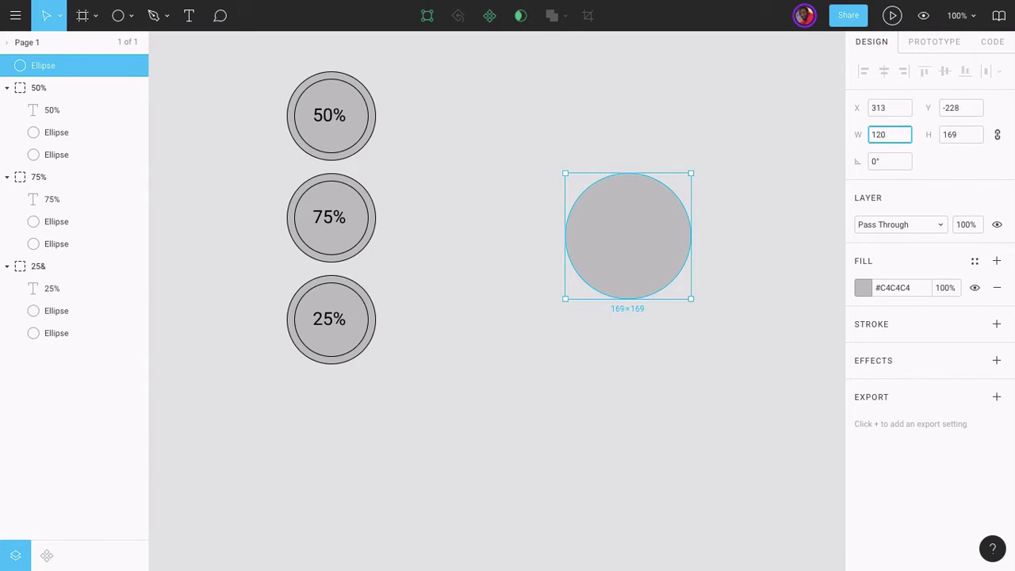
key(Return)
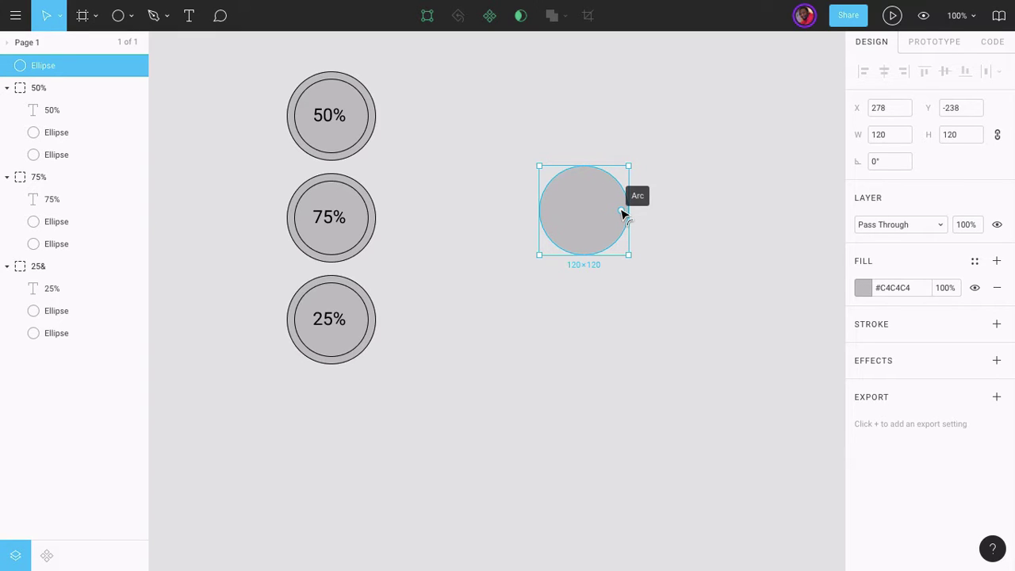
Step: Cut a wedge, set ratio 80% and corner radius 30, then move the ring beside the 50% circle
drag(623, 214, 621, 231)
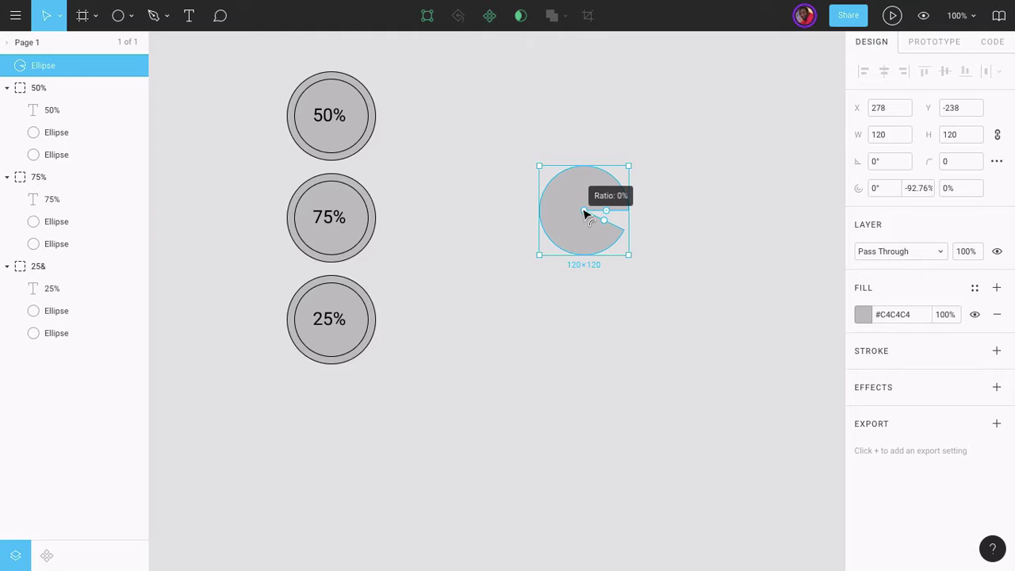
click(957, 188)
text(80)
key(Return)
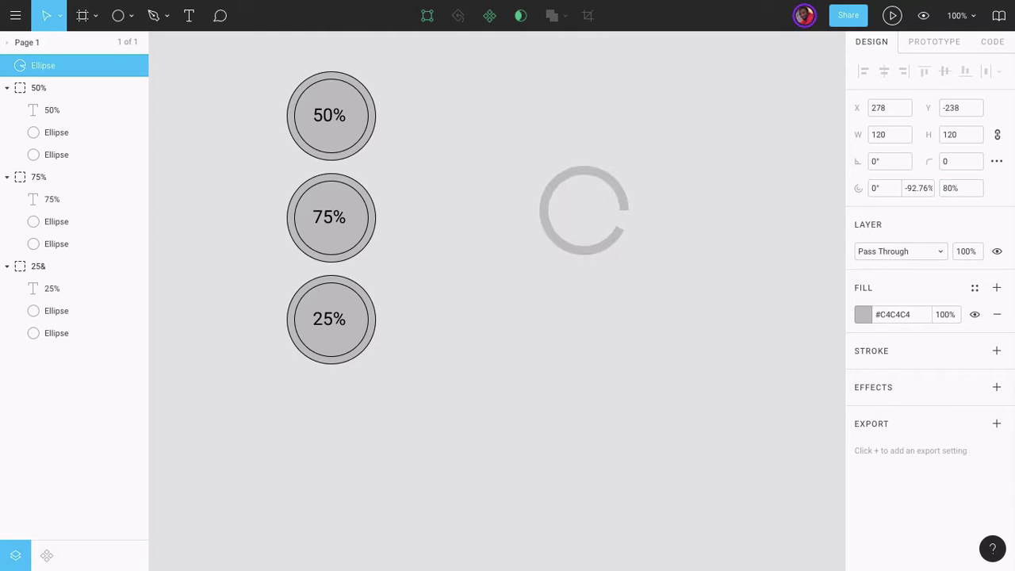
click(954, 161)
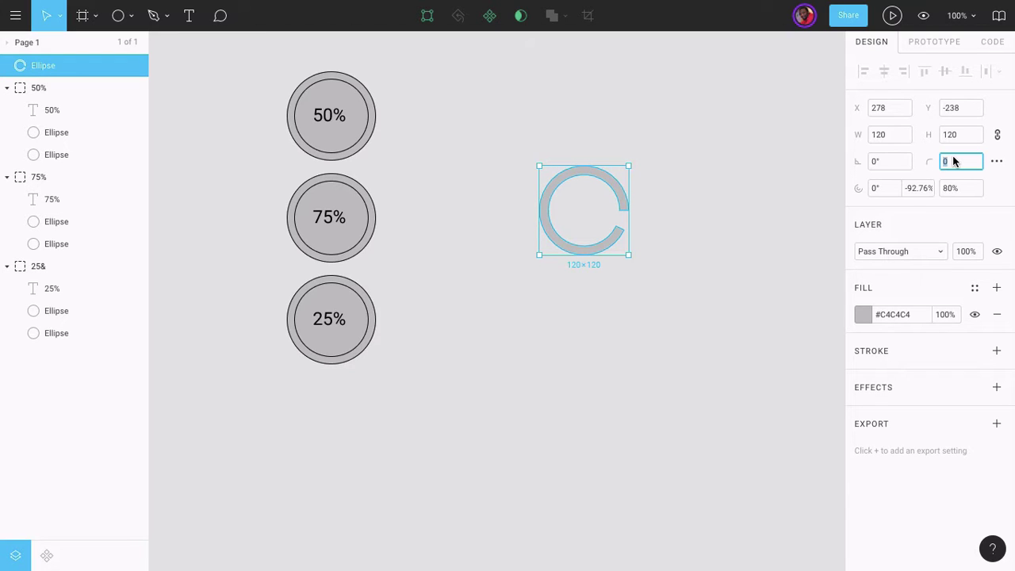
text(30)
key(Return)
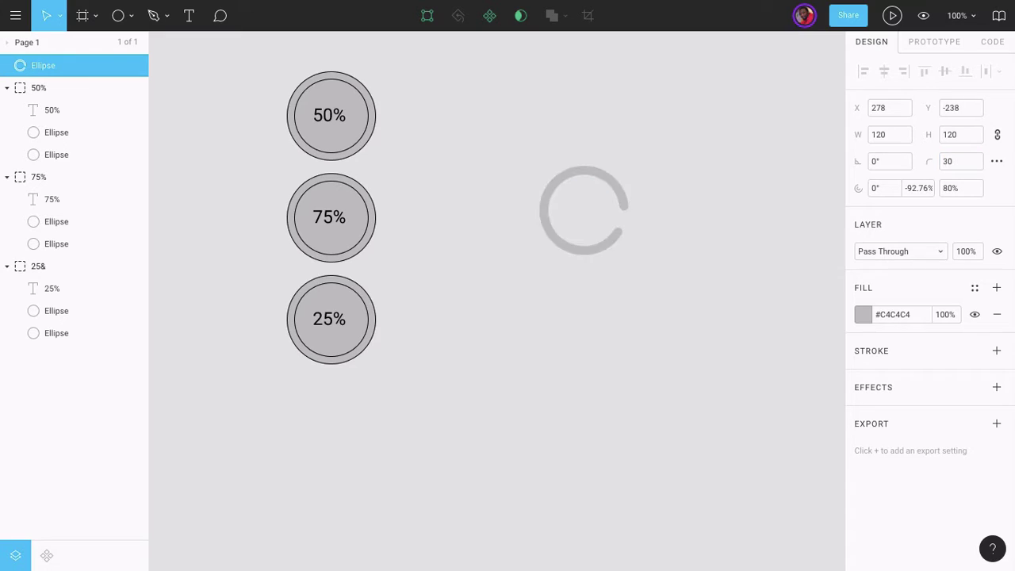
drag(600, 184, 517, 123)
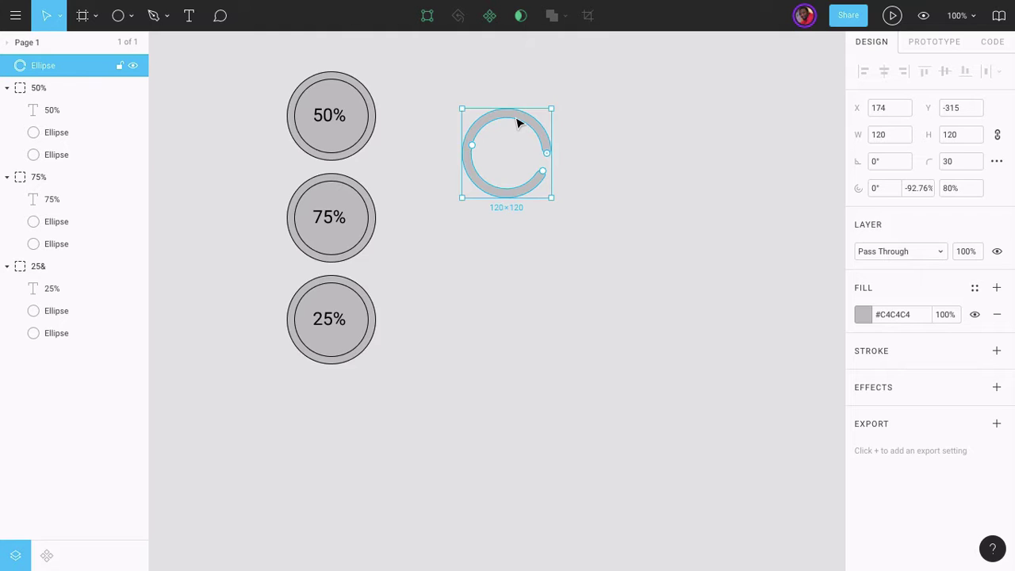
Step: Reduce the ring's sweep to -50% and rotate its start angle to 90°
mouse_move(545, 176)
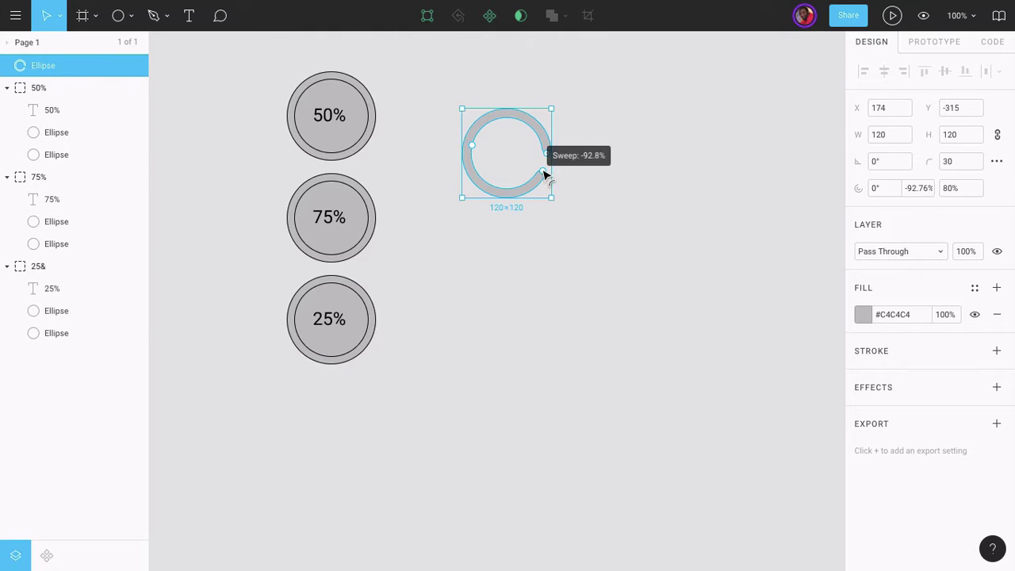
drag(544, 172, 465, 158)
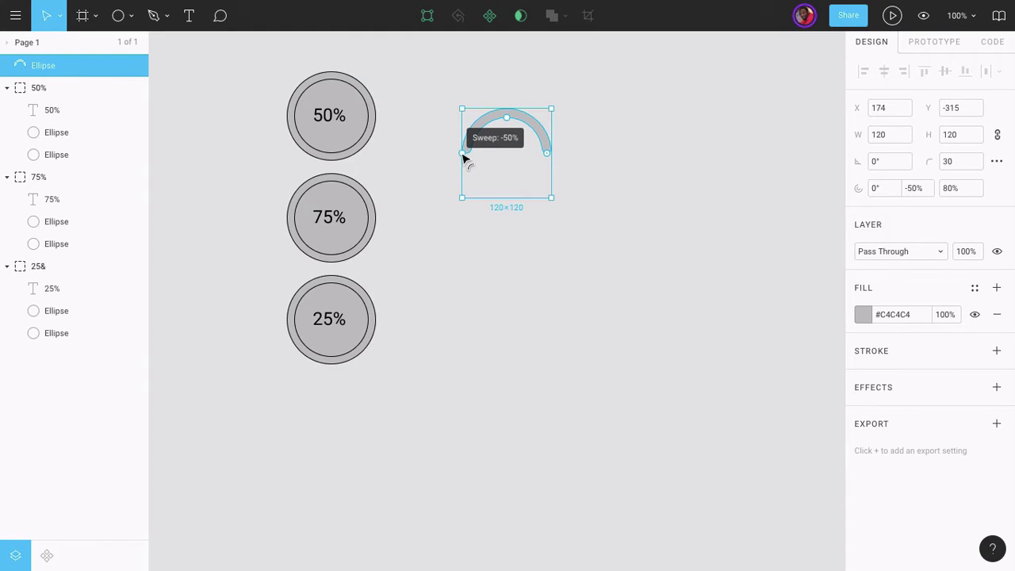
mouse_move(549, 156)
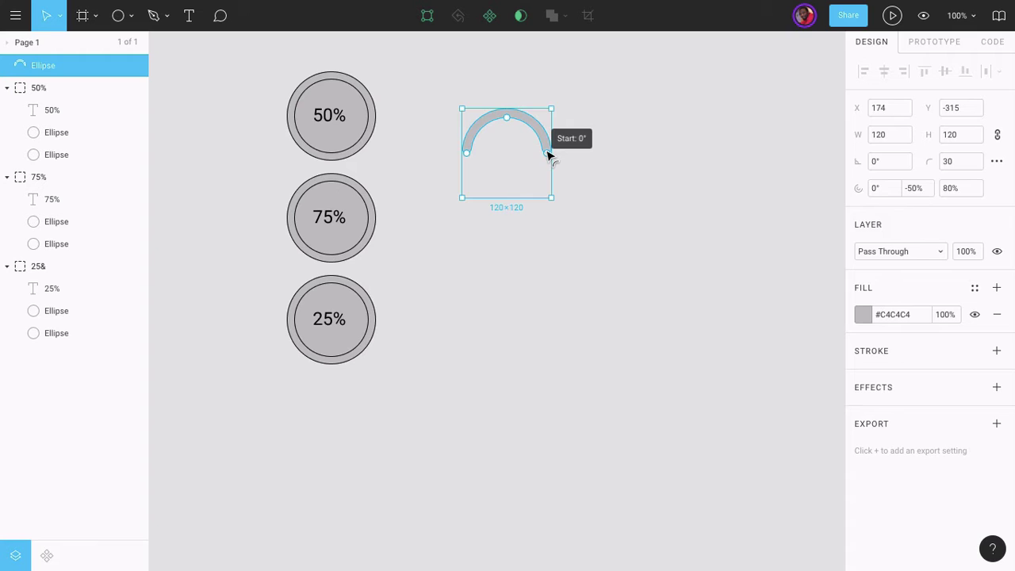
drag(550, 156, 512, 193)
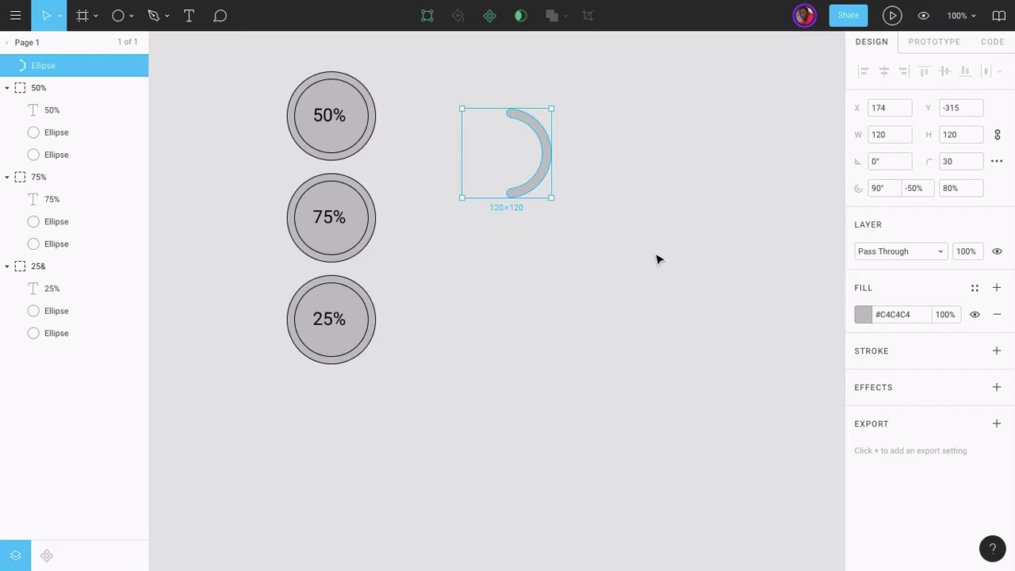
Step: Fill the half arc bright green (#11D800) and place it over the 50% circle's right half
click(863, 314)
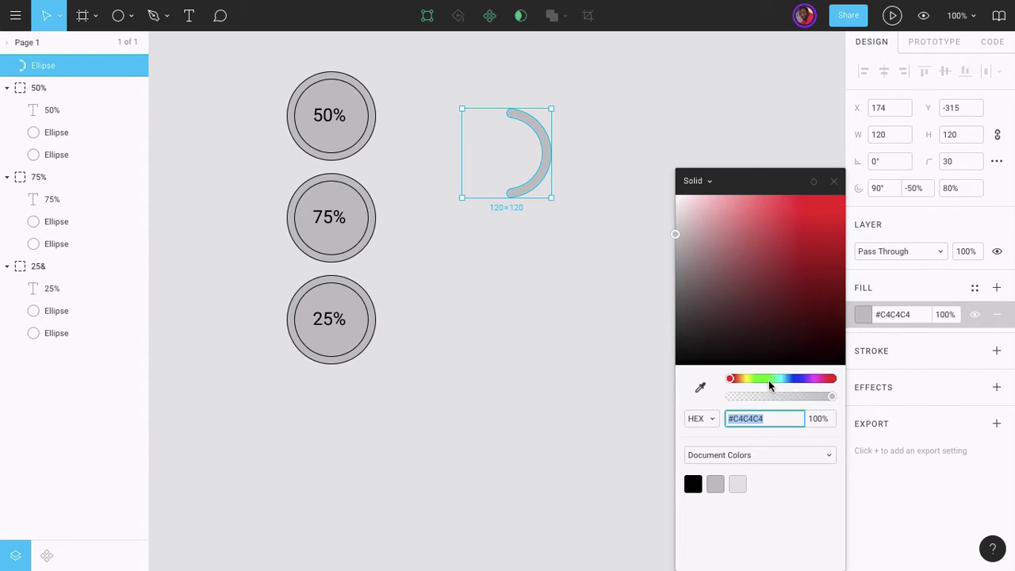
drag(769, 379, 763, 380)
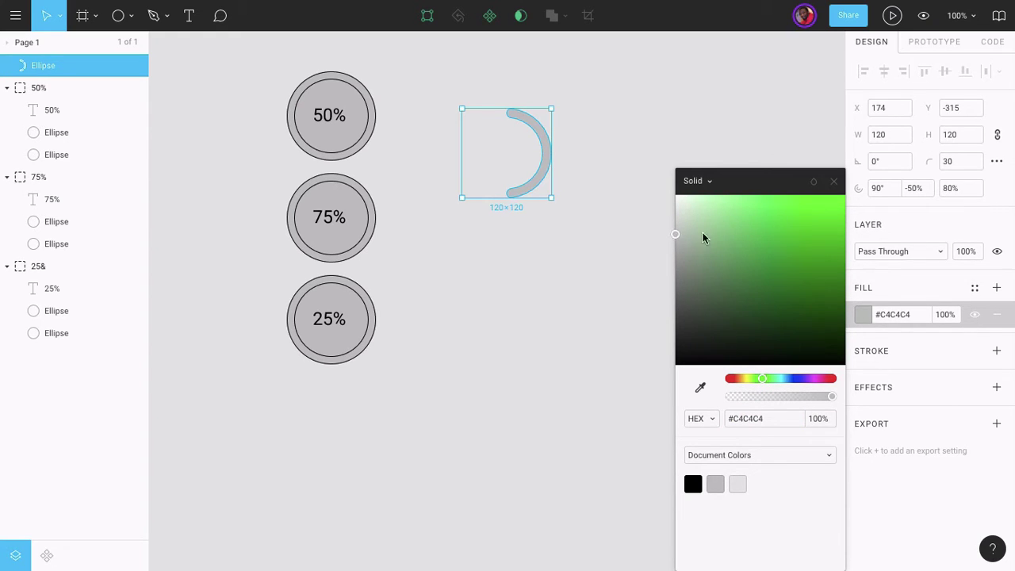
drag(703, 233, 851, 234)
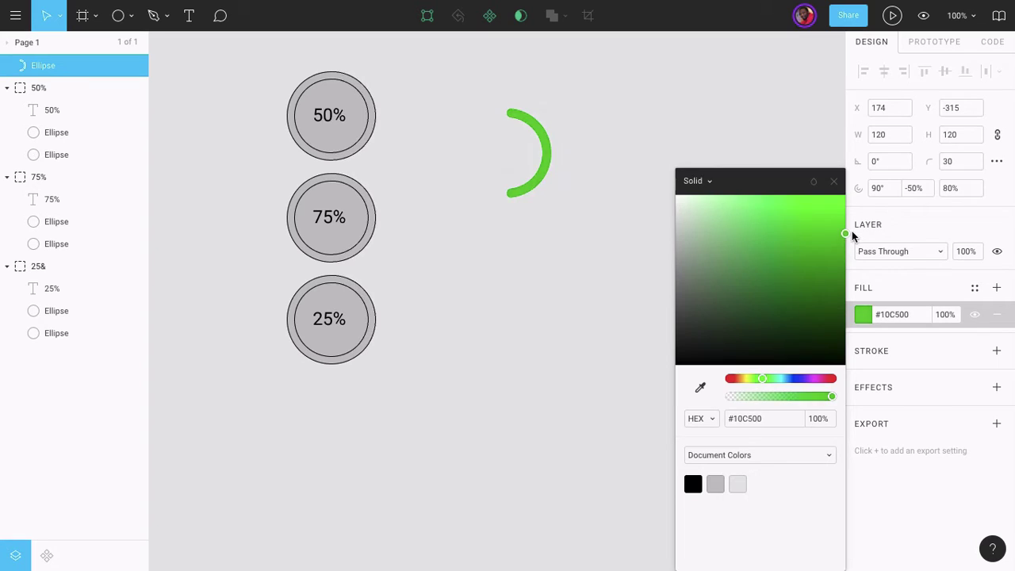
click(617, 136)
drag(544, 143, 372, 109)
click(449, 160)
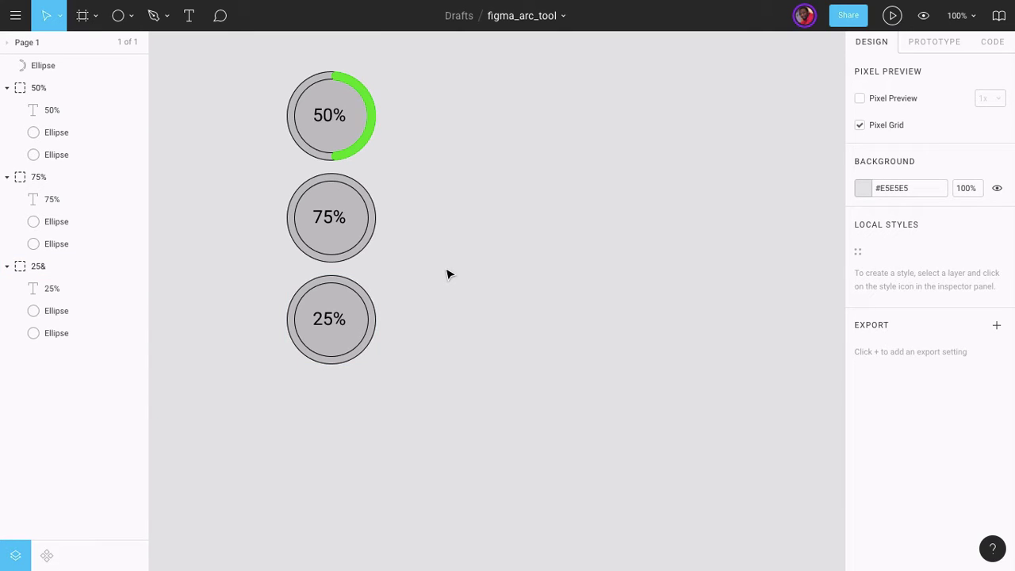
Step: Duplicate the green arc onto the 75% circle with a -75% sweep starting at -90°
click(367, 98)
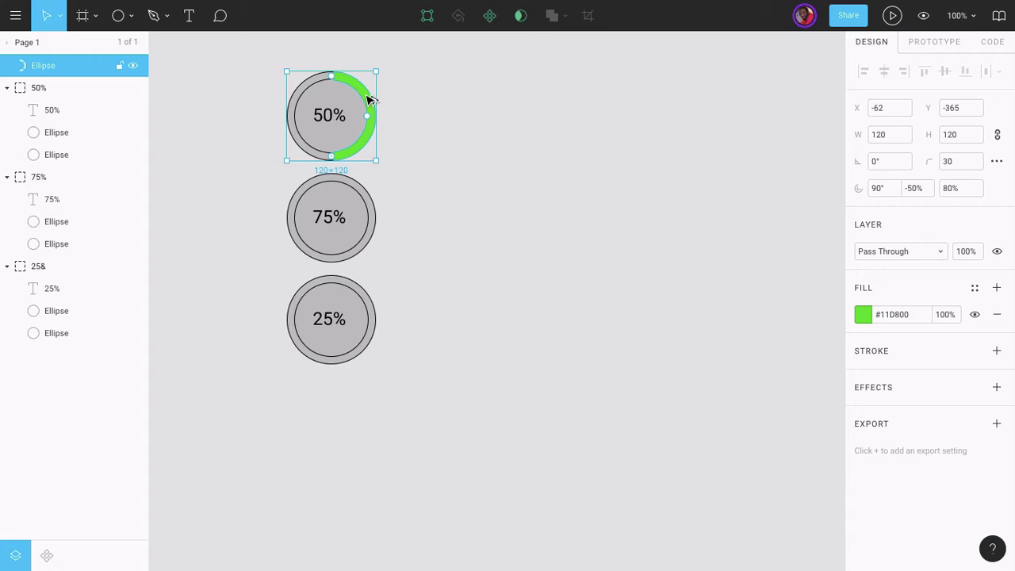
drag(369, 98, 383, 201)
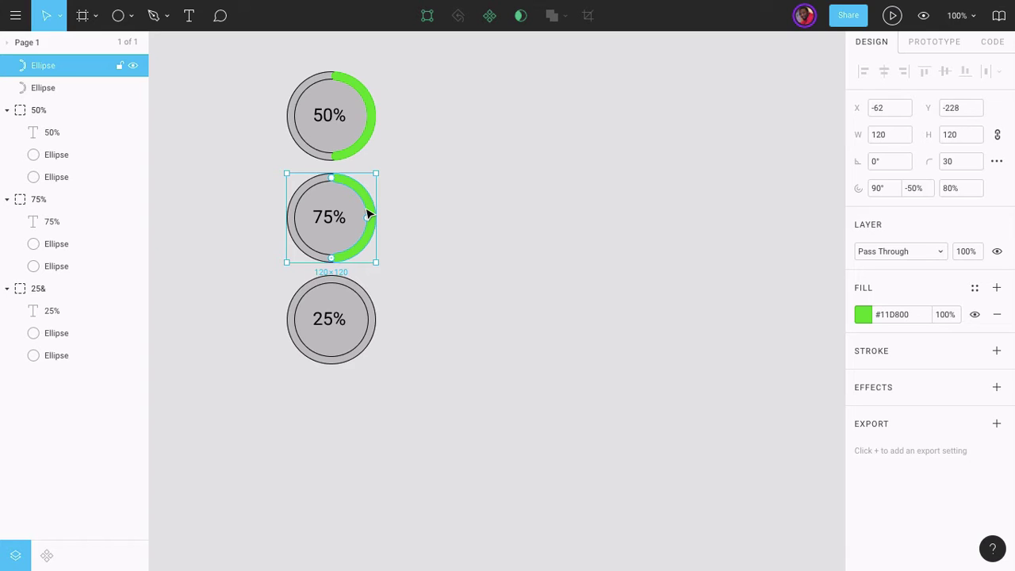
drag(335, 264, 292, 226)
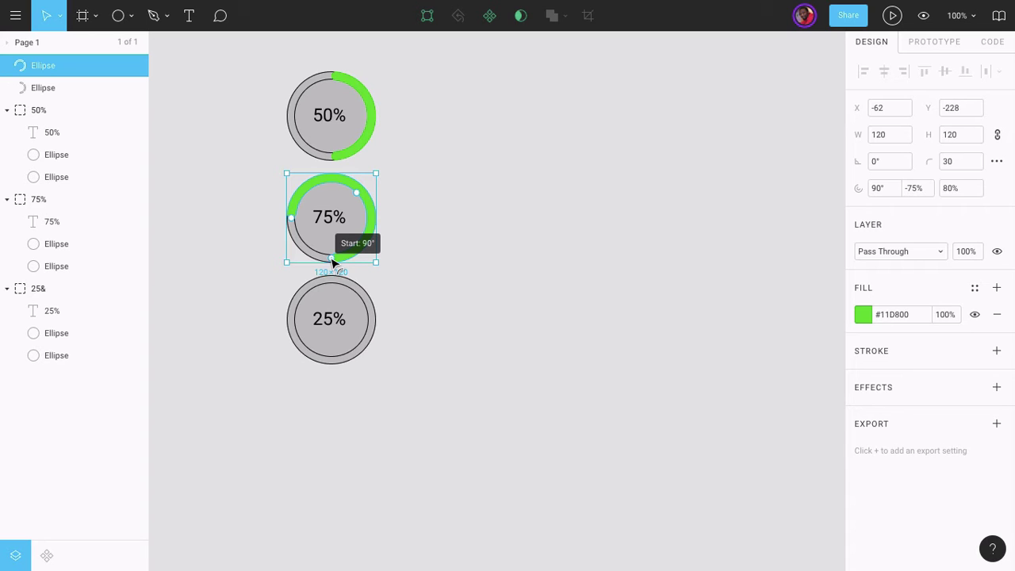
drag(332, 262, 334, 184)
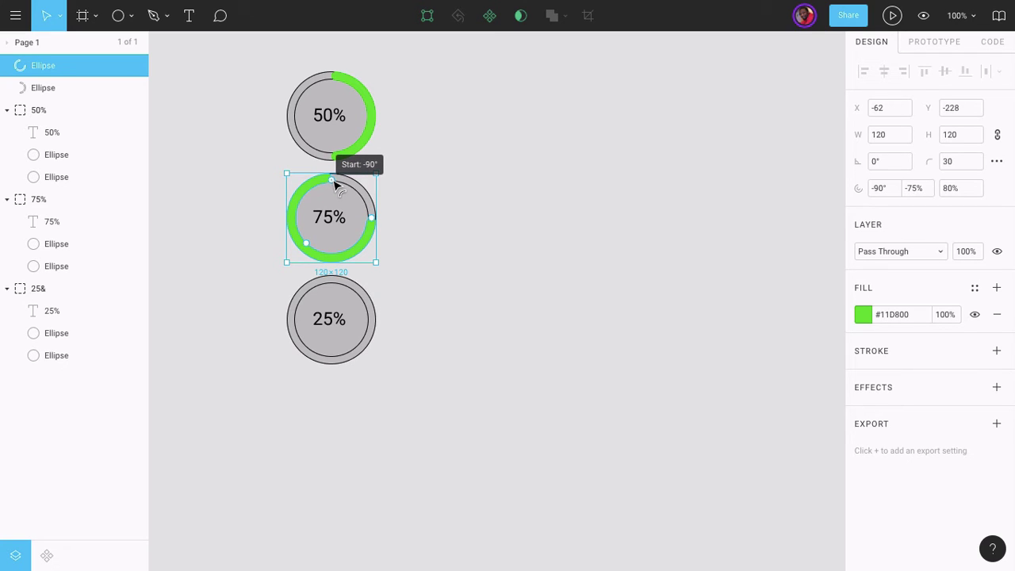
click(439, 244)
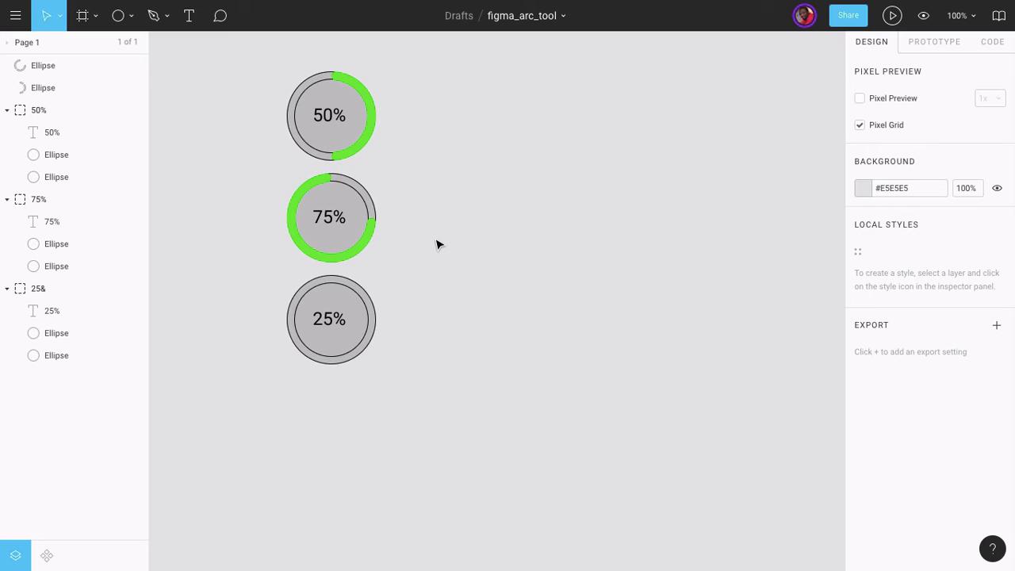
Step: Duplicate the arc onto the 25% circle with a -25% sweep starting at 0°
click(365, 245)
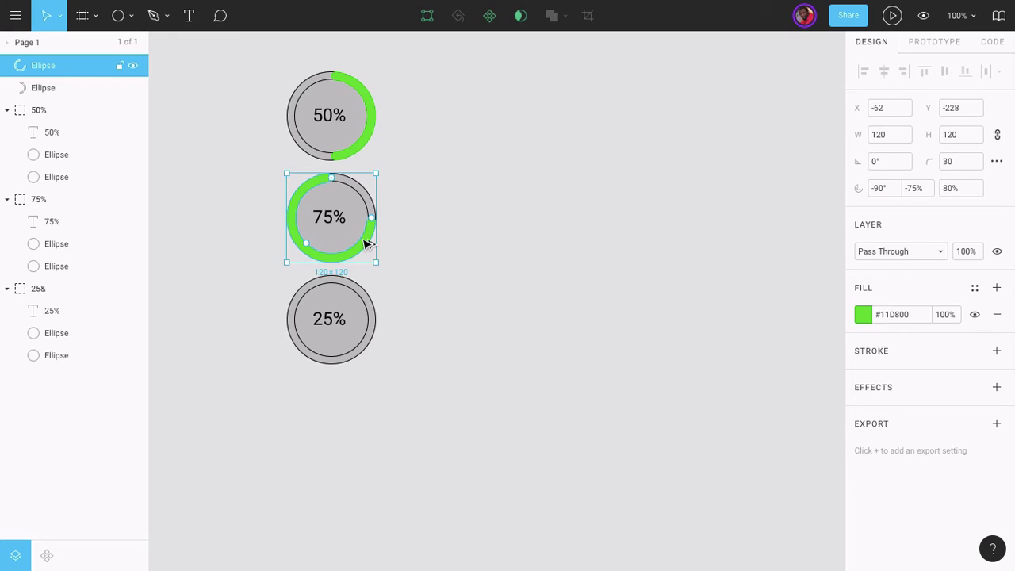
drag(365, 244, 370, 345)
mouse_move(369, 346)
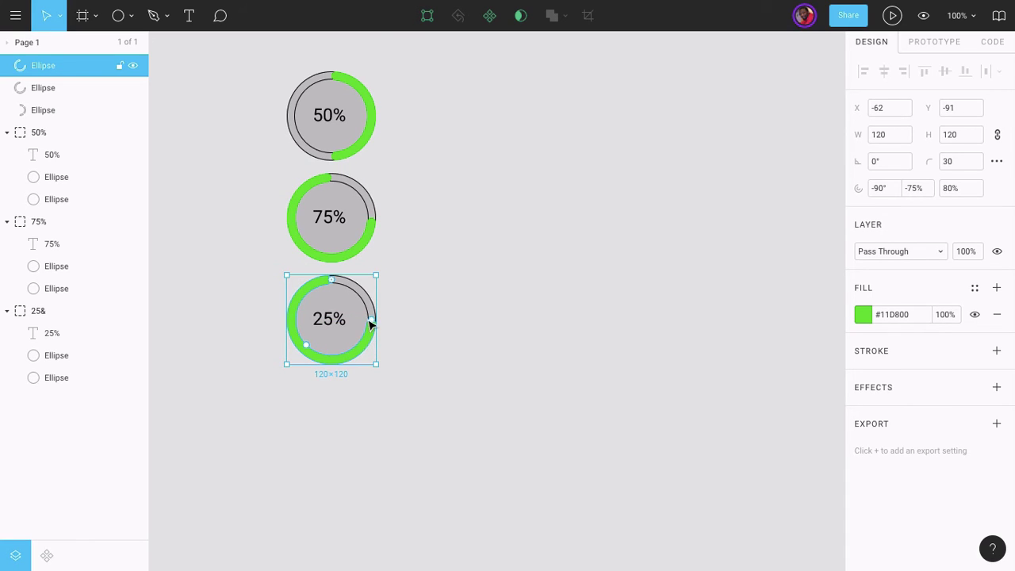
mouse_move(372, 325)
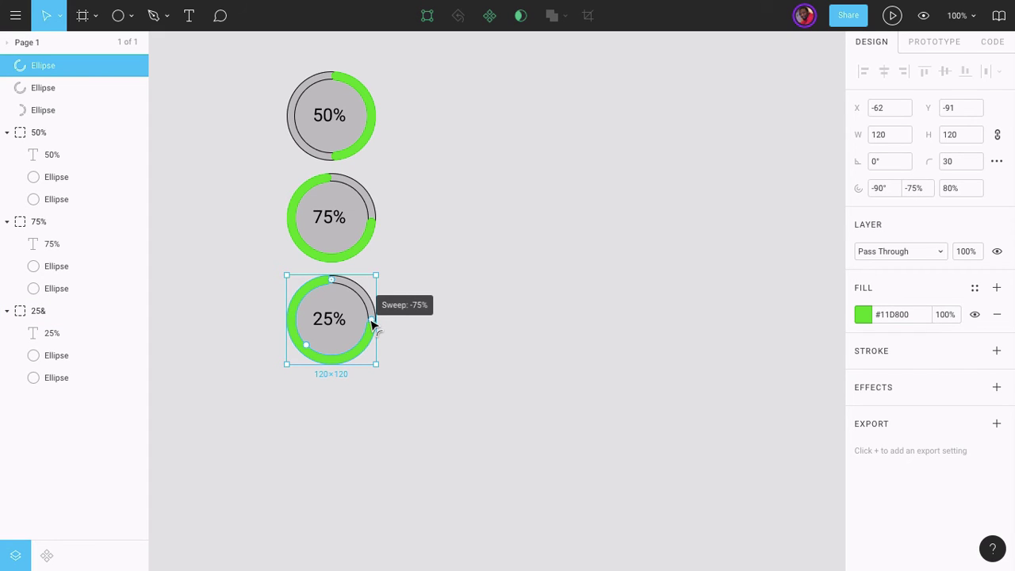
drag(372, 325, 293, 321)
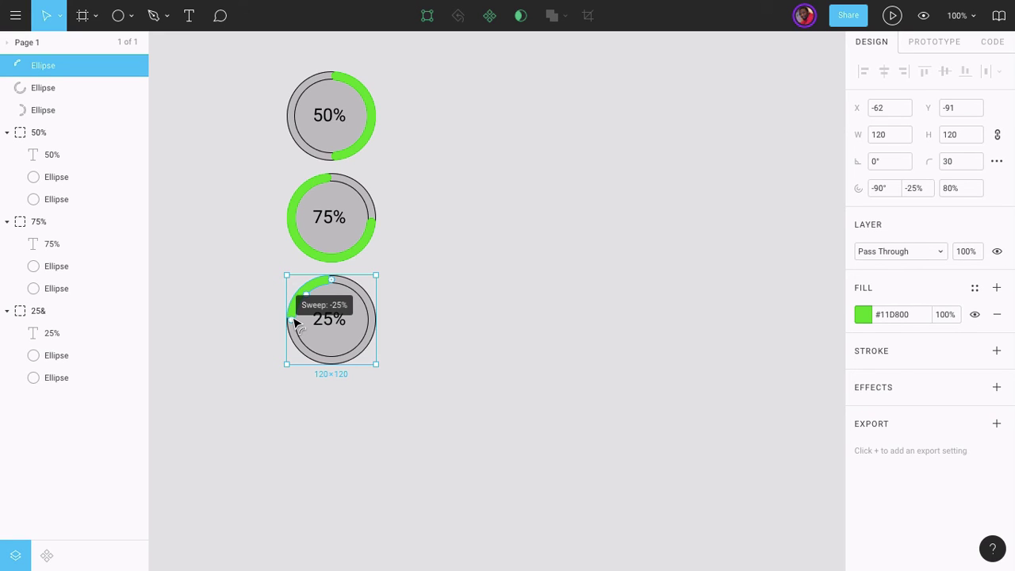
drag(293, 320, 294, 321)
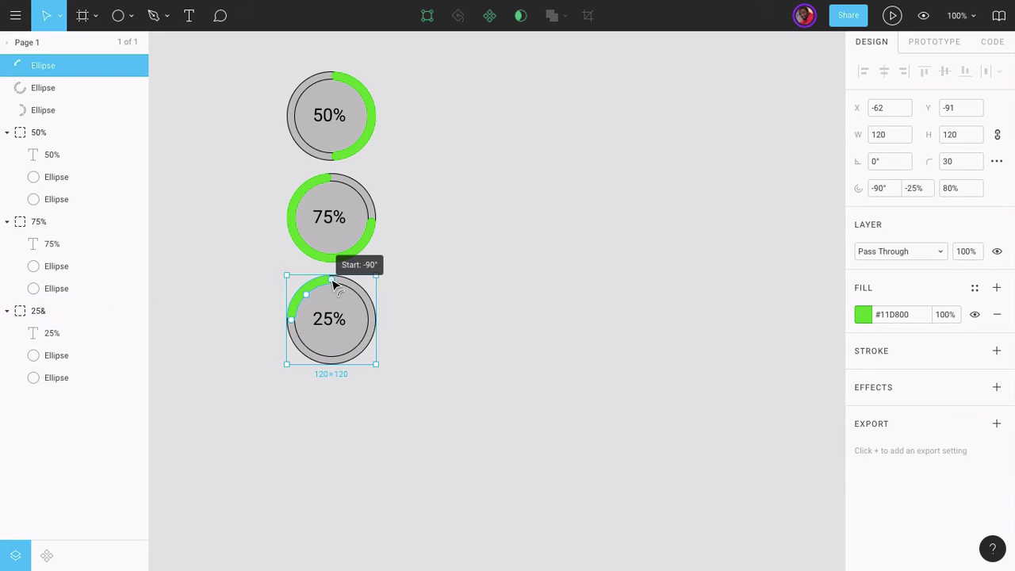
drag(333, 284, 420, 327)
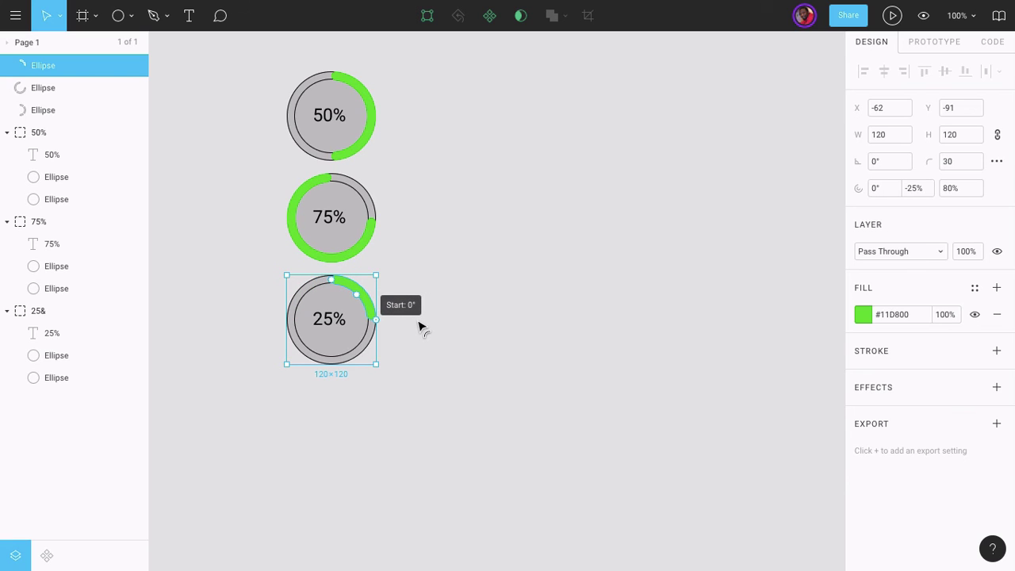
click(421, 326)
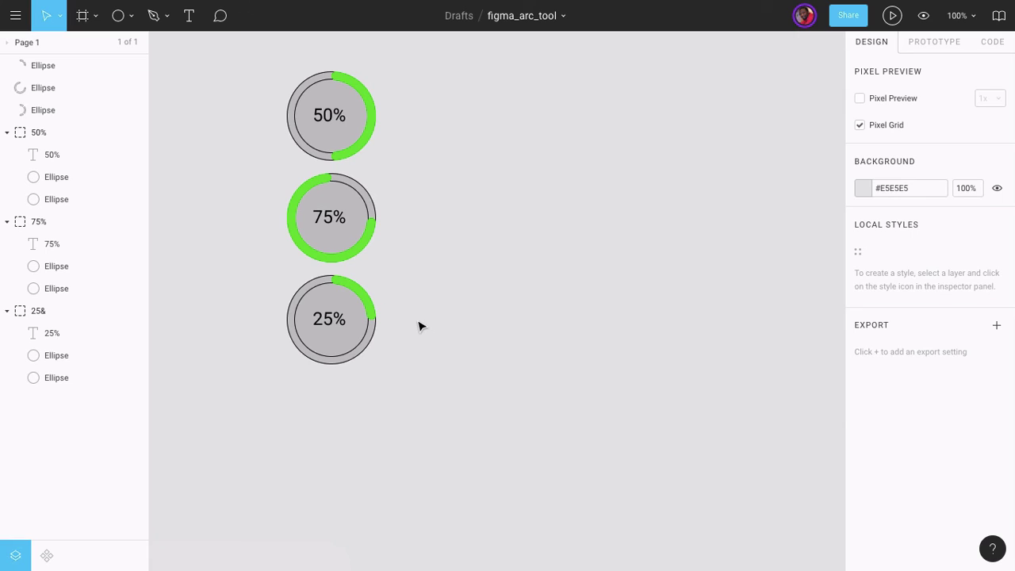